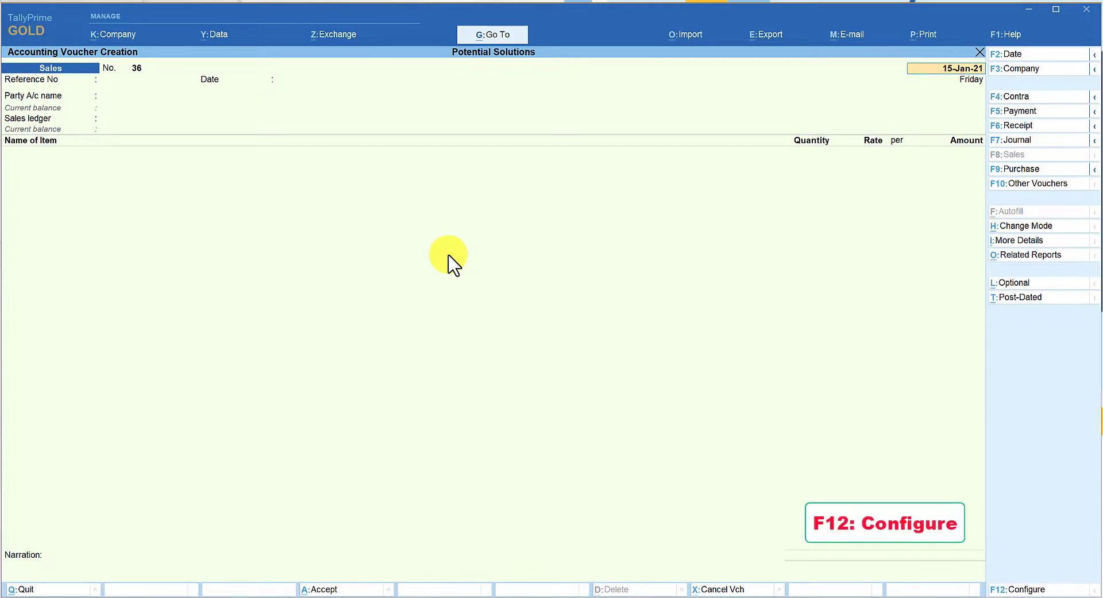
Step: Open the F12 Configuration screen for the blank Sales voucher
key("F12")
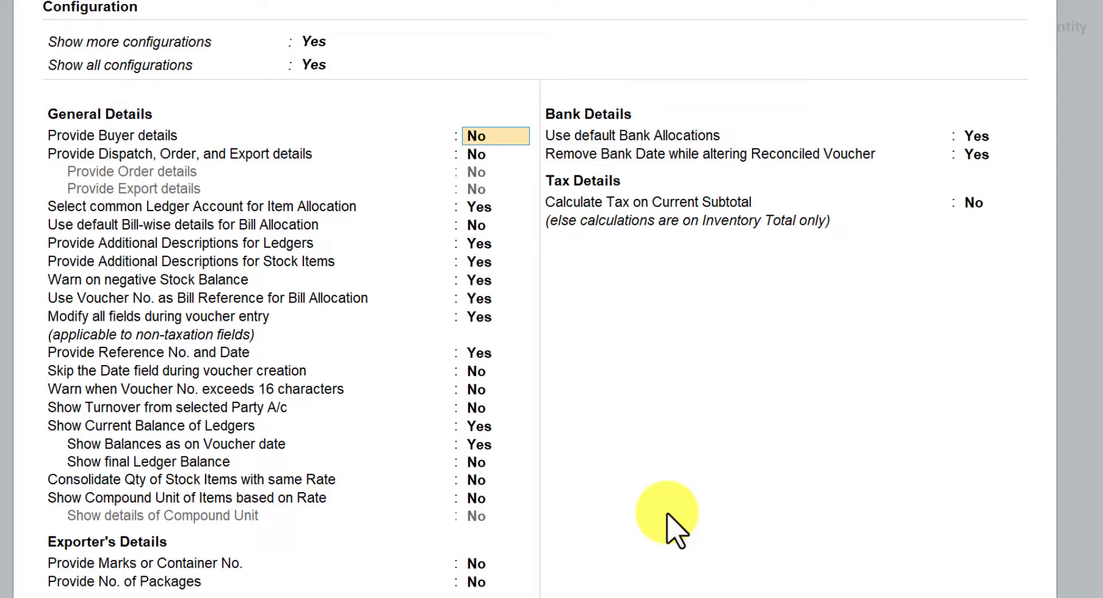
Step: Quit the Configuration screen with Ctrl+Q, keeping all voucher settings unchanged
key("ctrl+q")
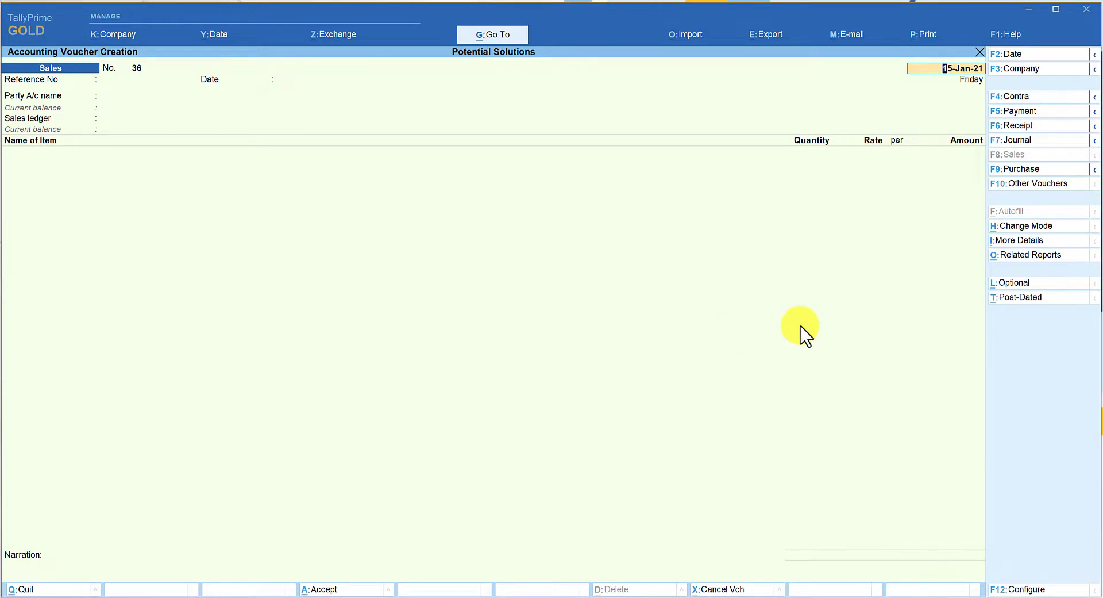
Step: Accept date 15-Jan-21, skip Reference No, and choose India Mart as party with Sales ledger
key("Return")
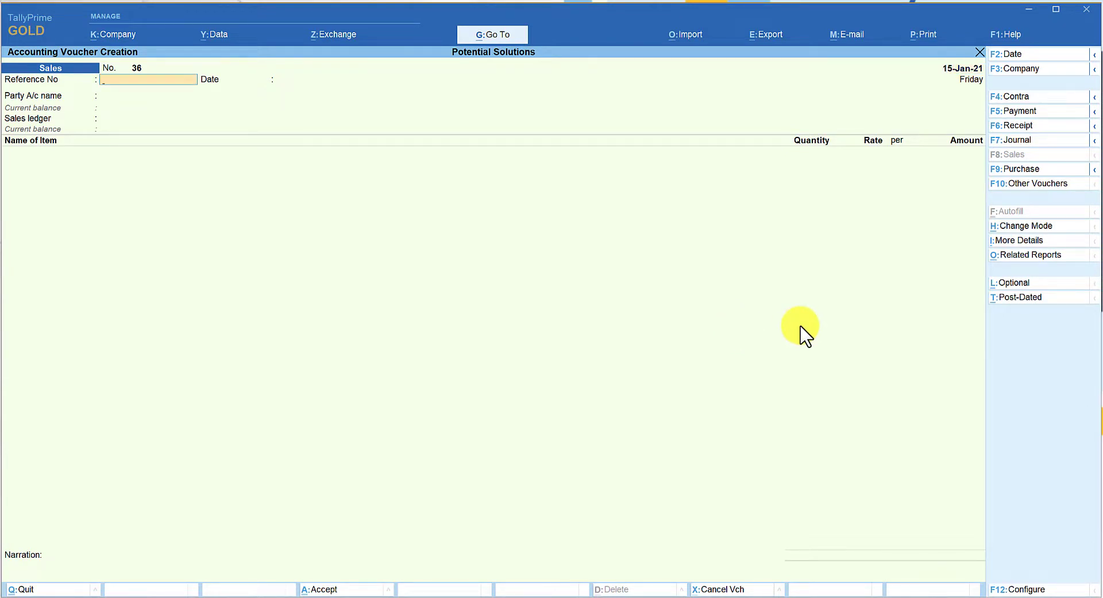
key("Return")
key("Return")
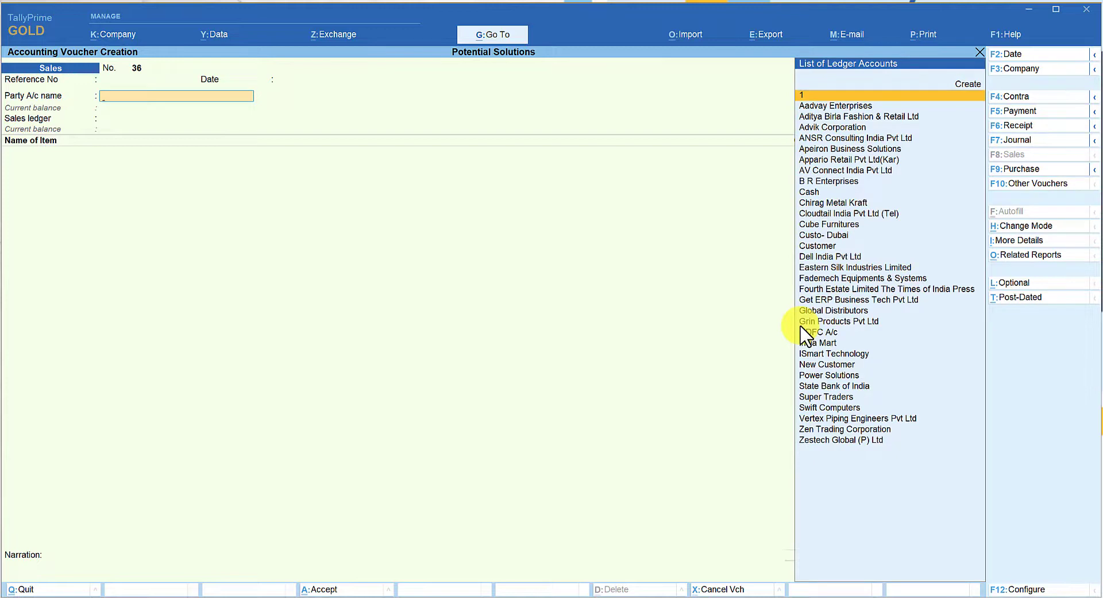
type("ind")
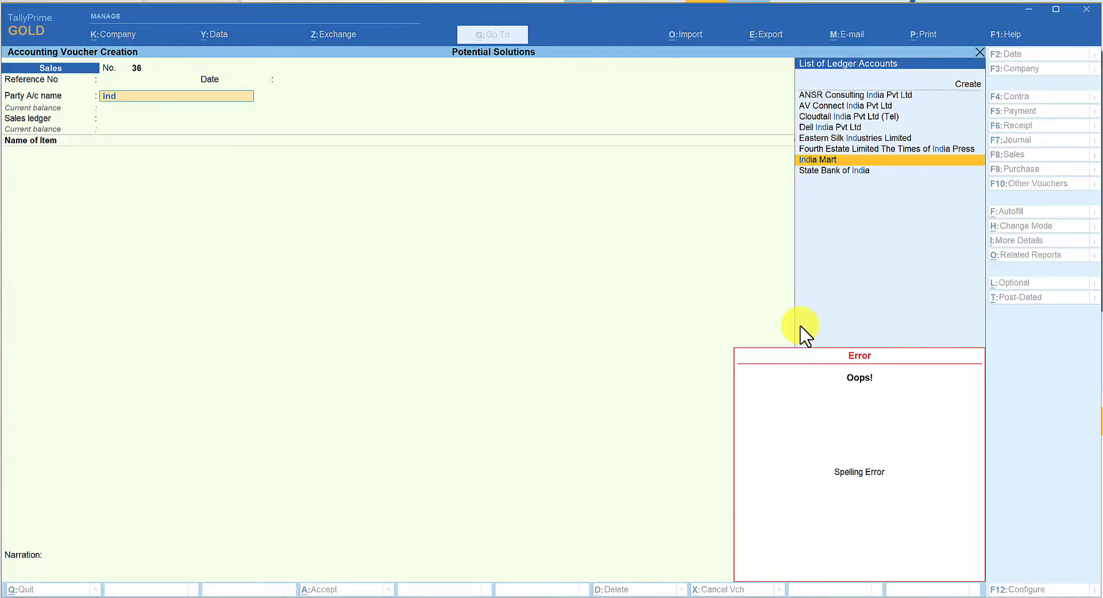
key("Return")
key("Down")
key("Down")
key("Return")
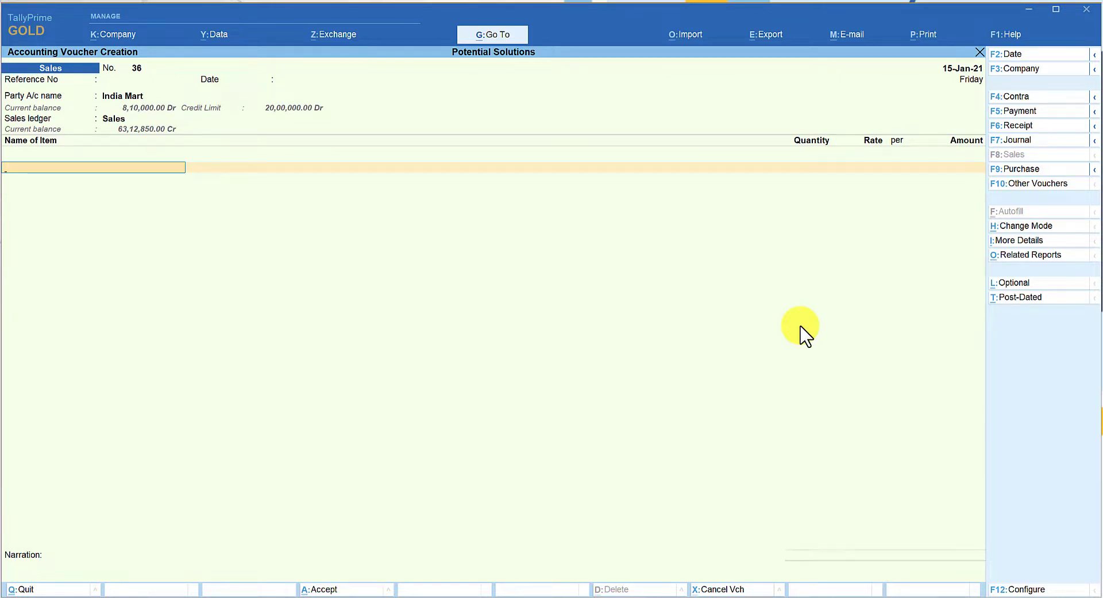
Step: Add Compound Unit Item as the first item line, leaving its description blank
type("Com")
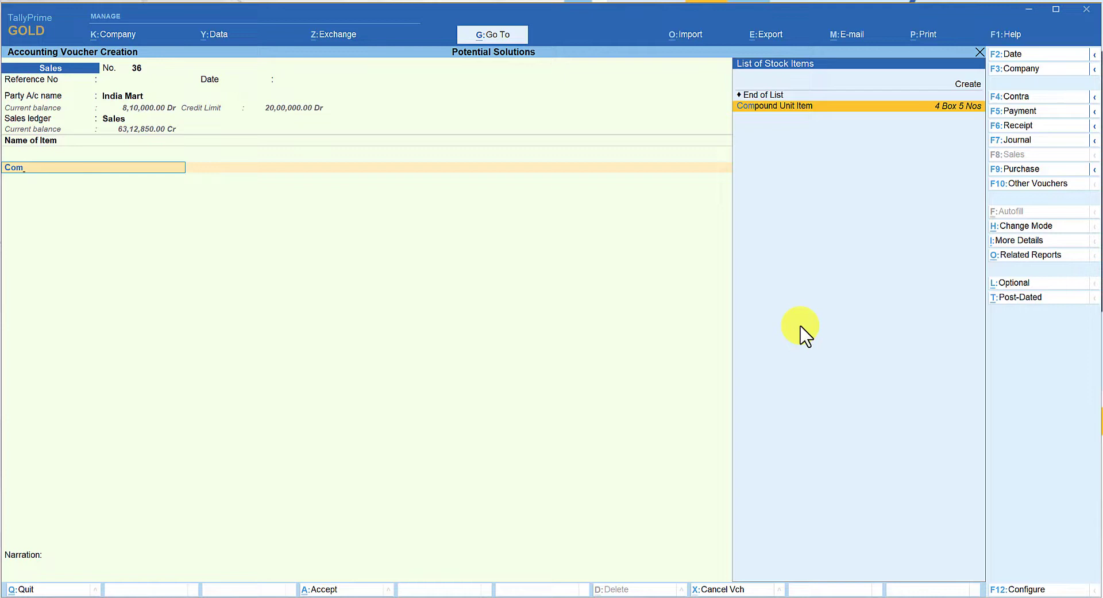
key("Return")
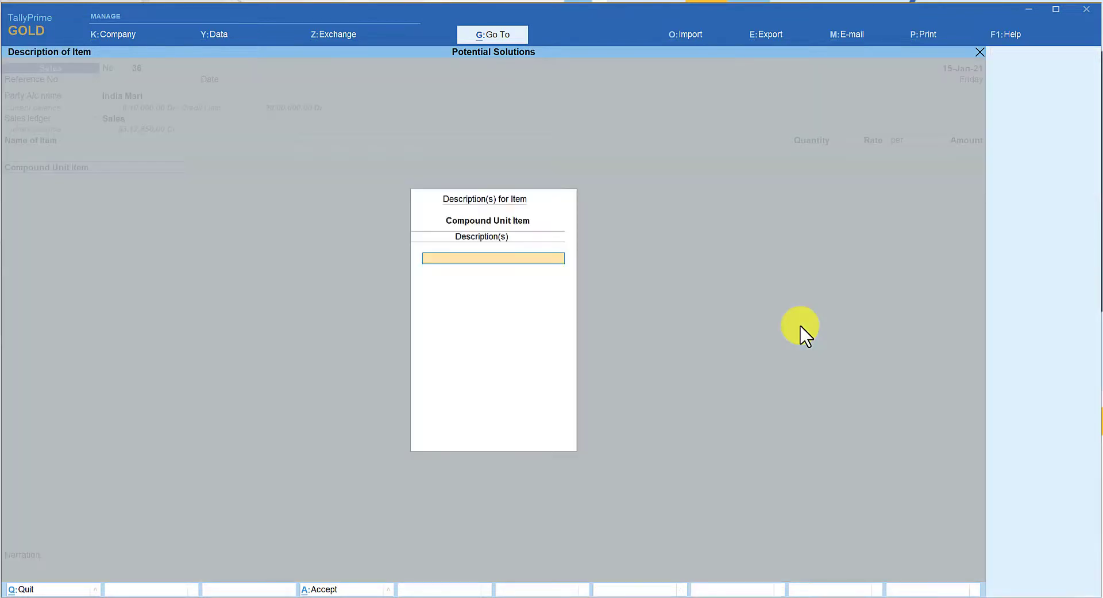
key("Escape")
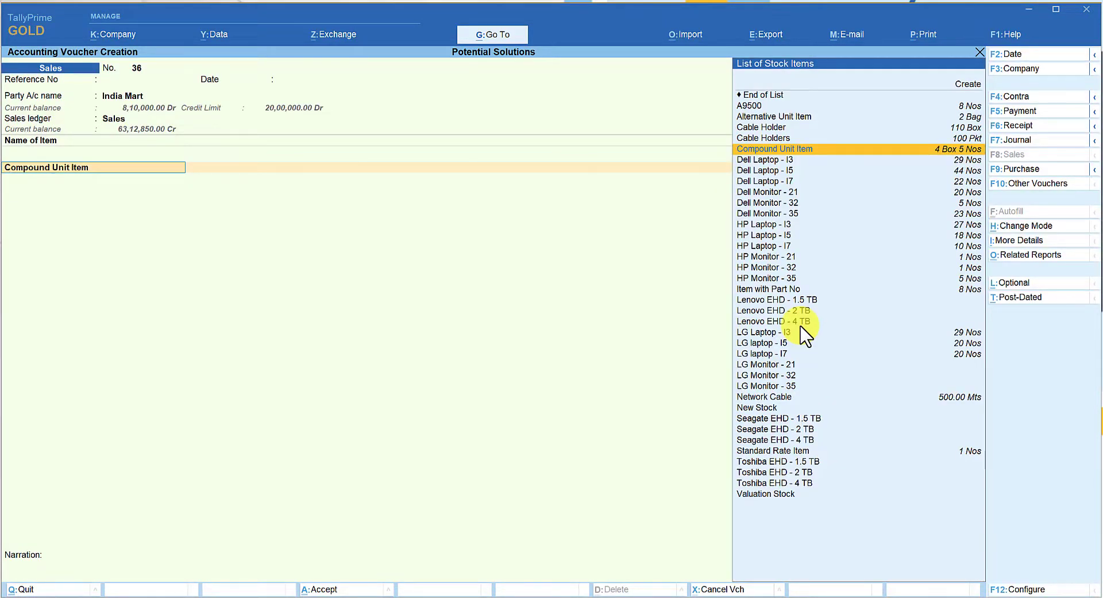
key("ctrl+Return")
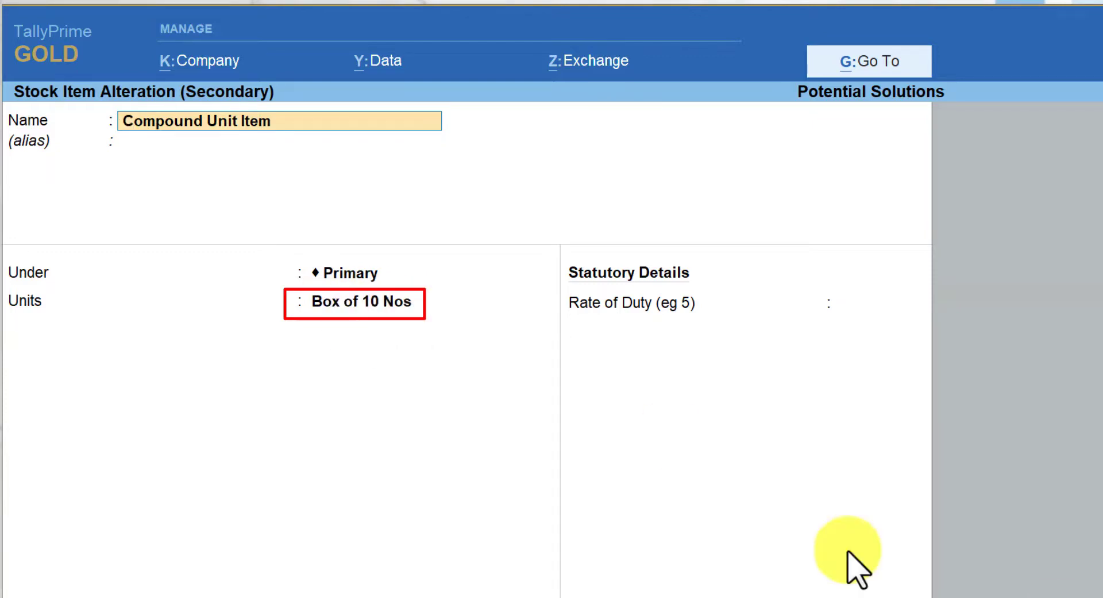
key("ctrl")
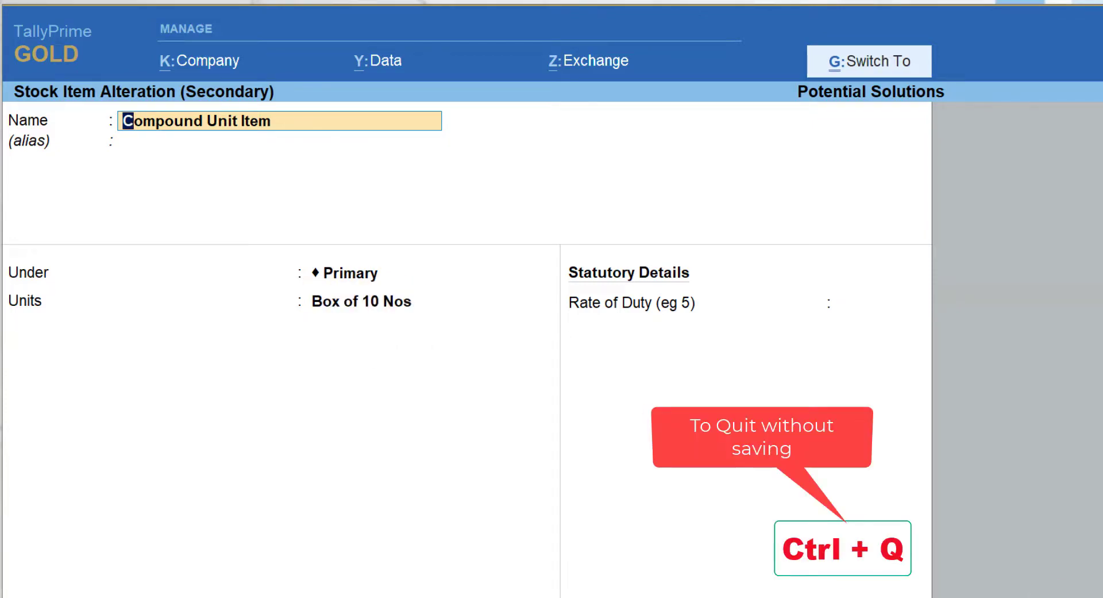
key("ctrl+q")
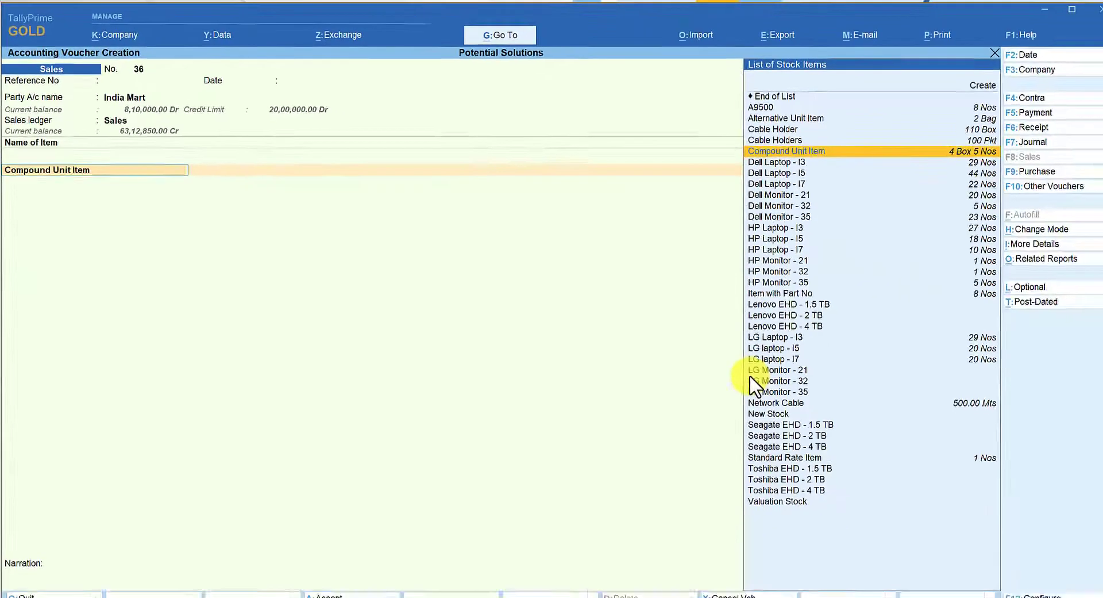
Step: Enter quantity 5.5 (5-5 Box) at rate 500 per Box, giving an amount of 2,750.00
key("Return")
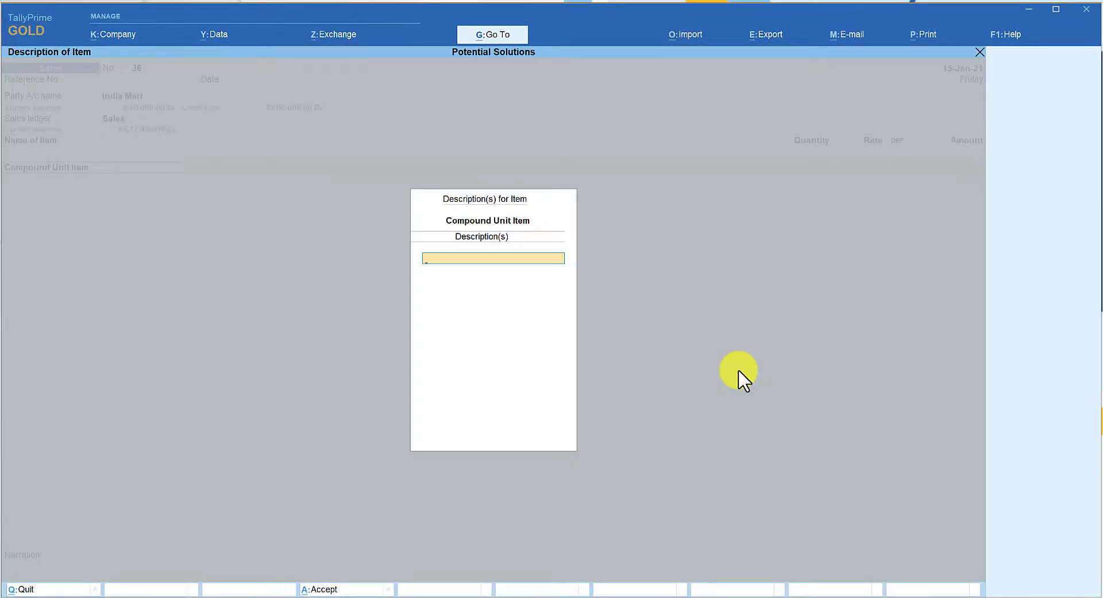
key("Return")
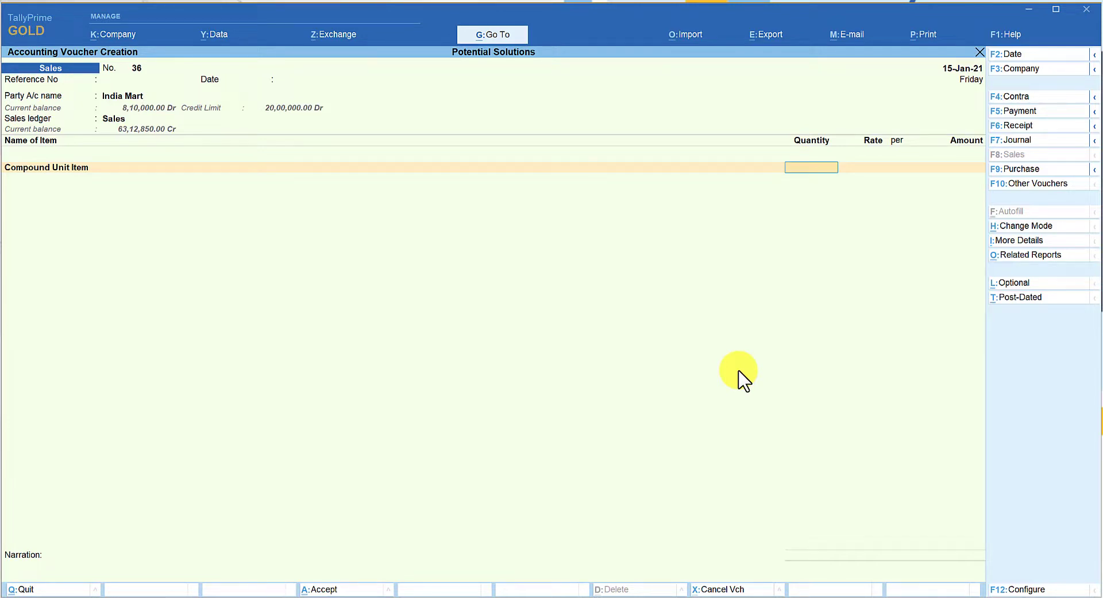
type("5.5")
key("Return")
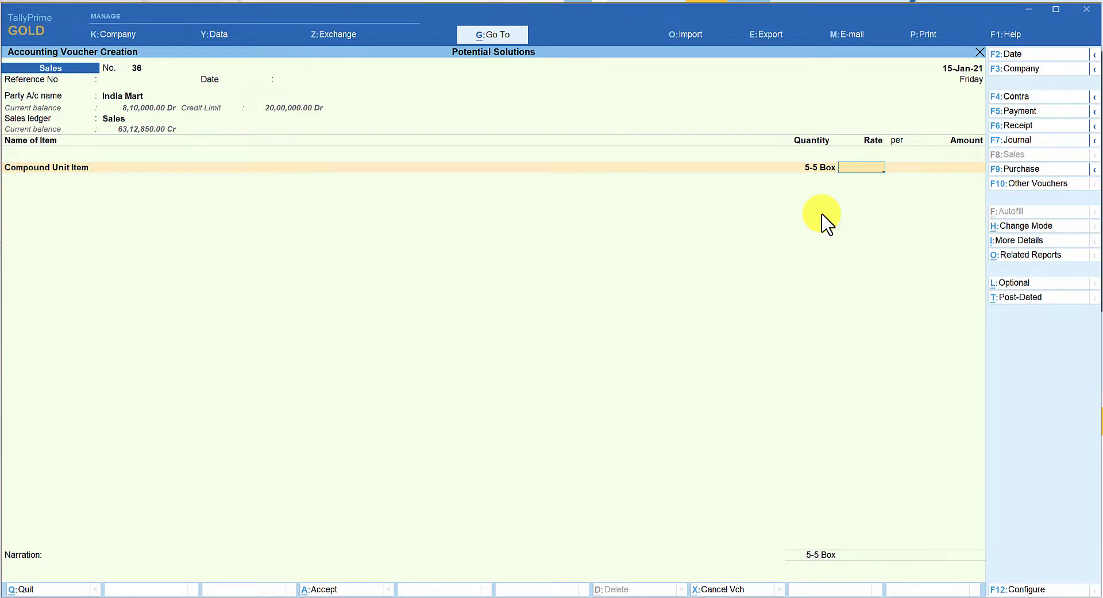
type("00")
key("Return")
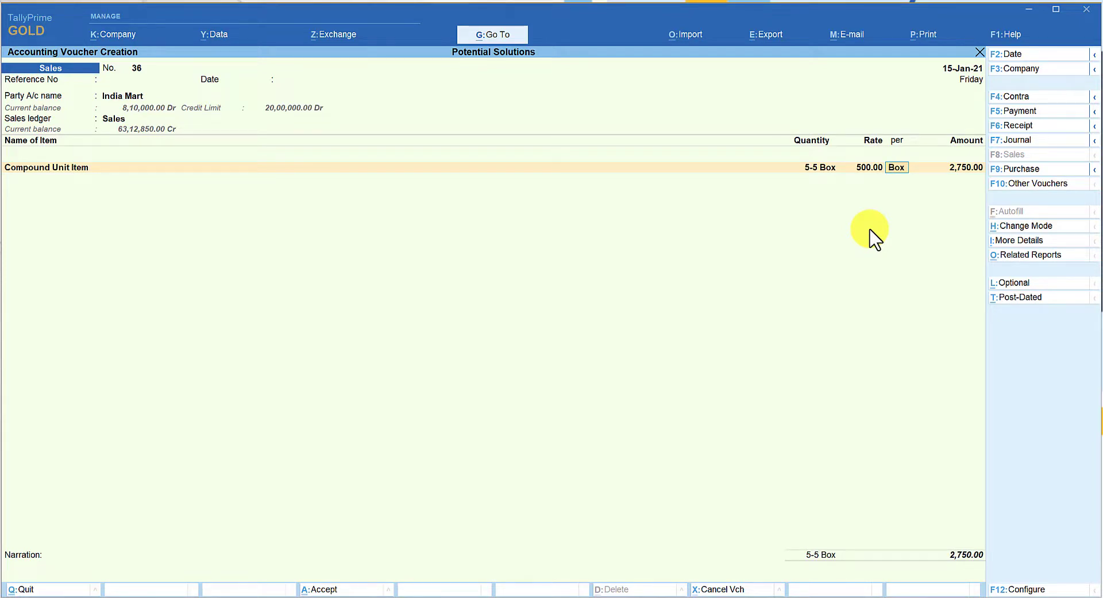
key("BackSpace")
key("BackSpace")
Step: Clear the quantity and amount on the Compound Unit Item line
key("Delete")
key("Return")
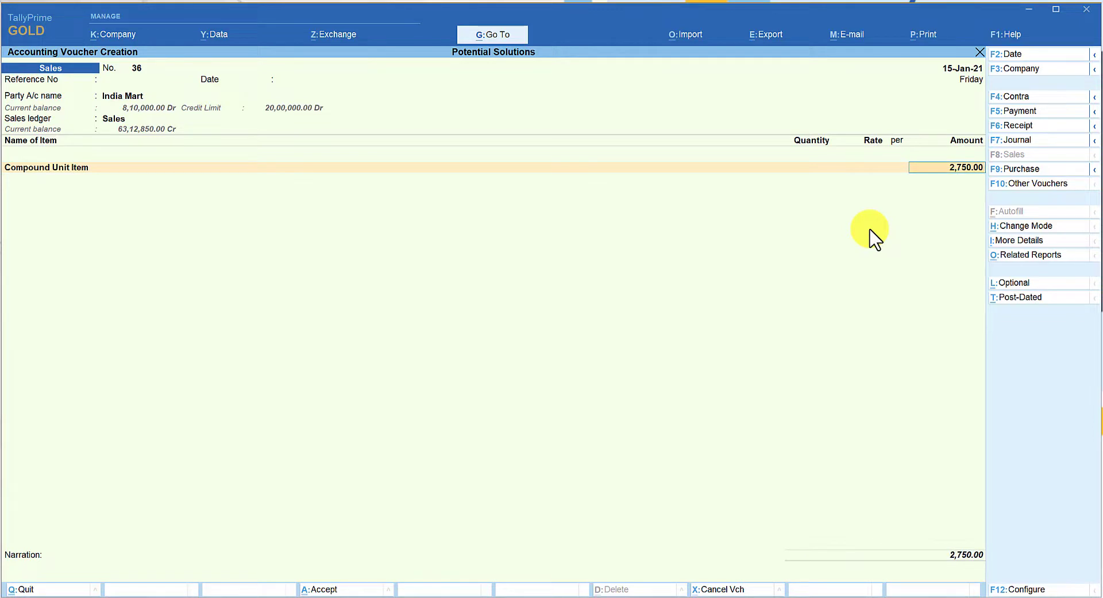
key("Delete")
key("BackSpace")
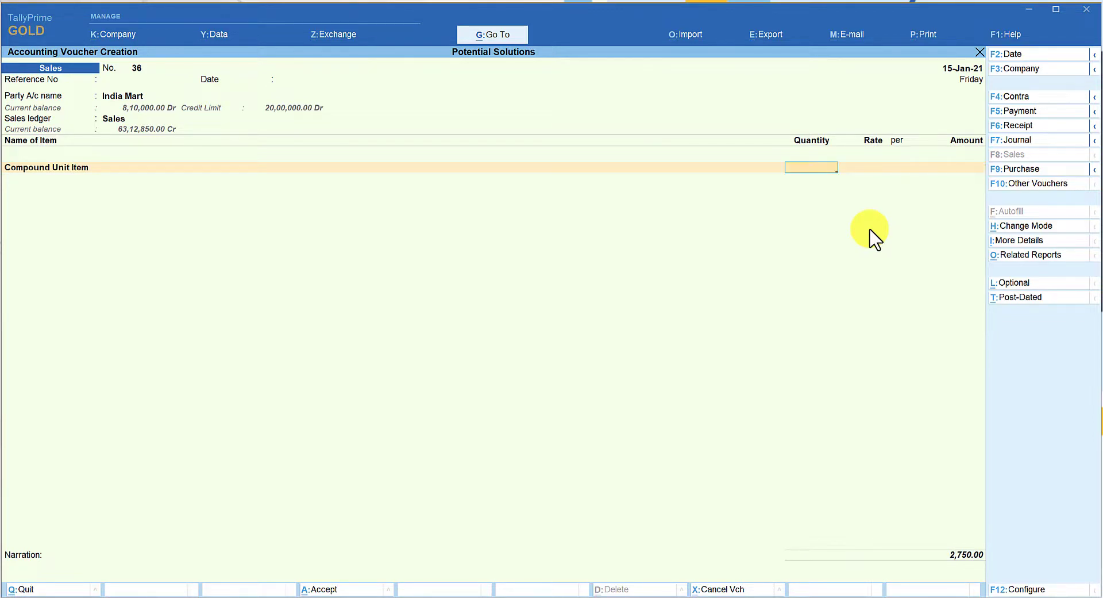
Step: Re-enter quantity .5 Box at rate 500 so the amount becomes 250.00
type(".5")
key("Return")
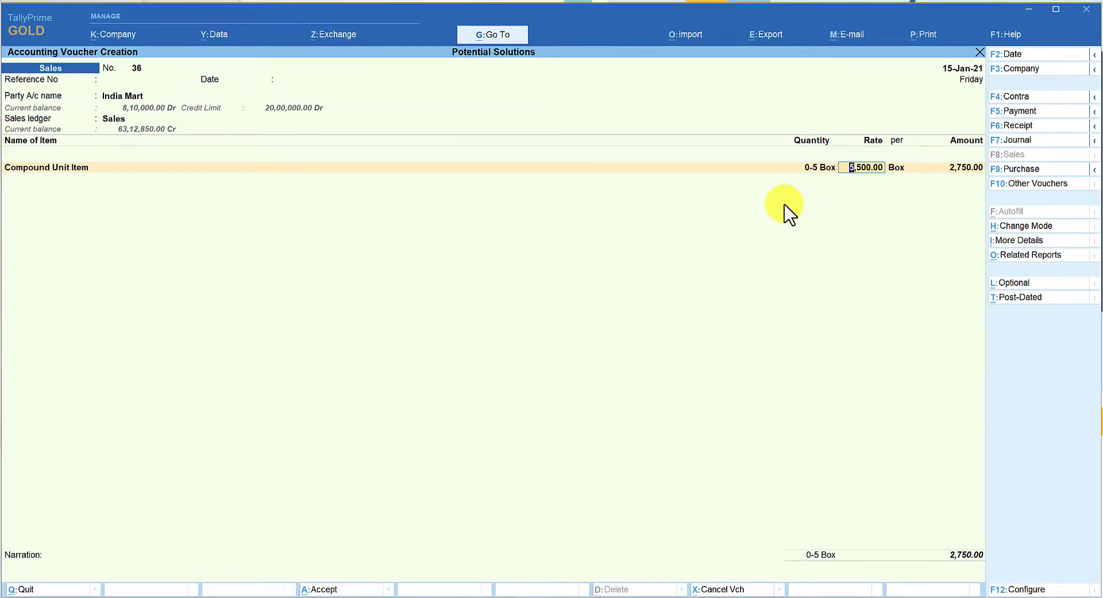
type("500")
key("Return")
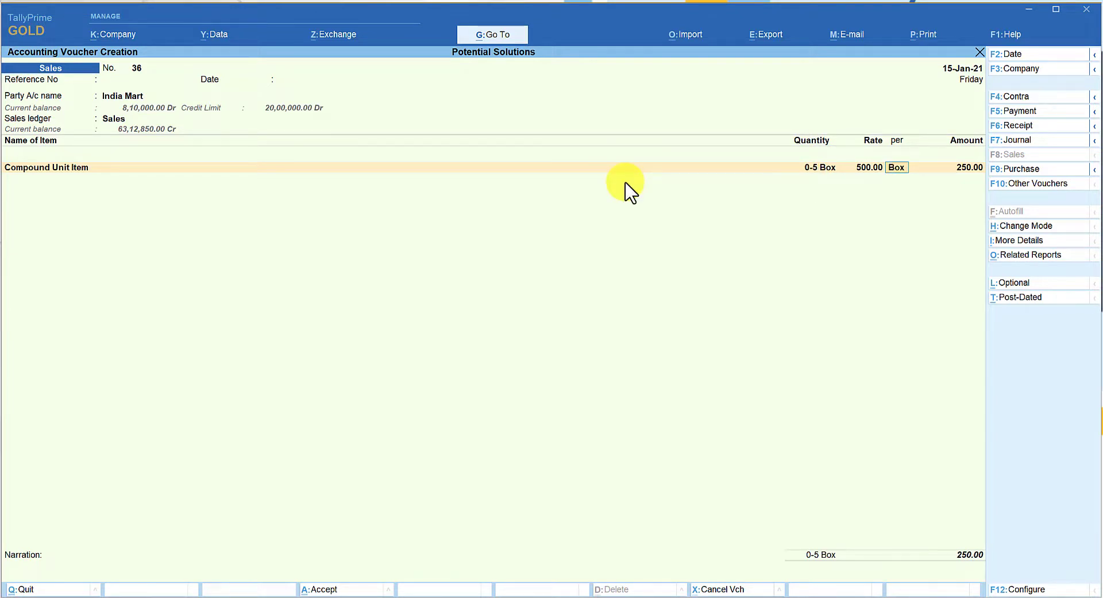
key("F12")
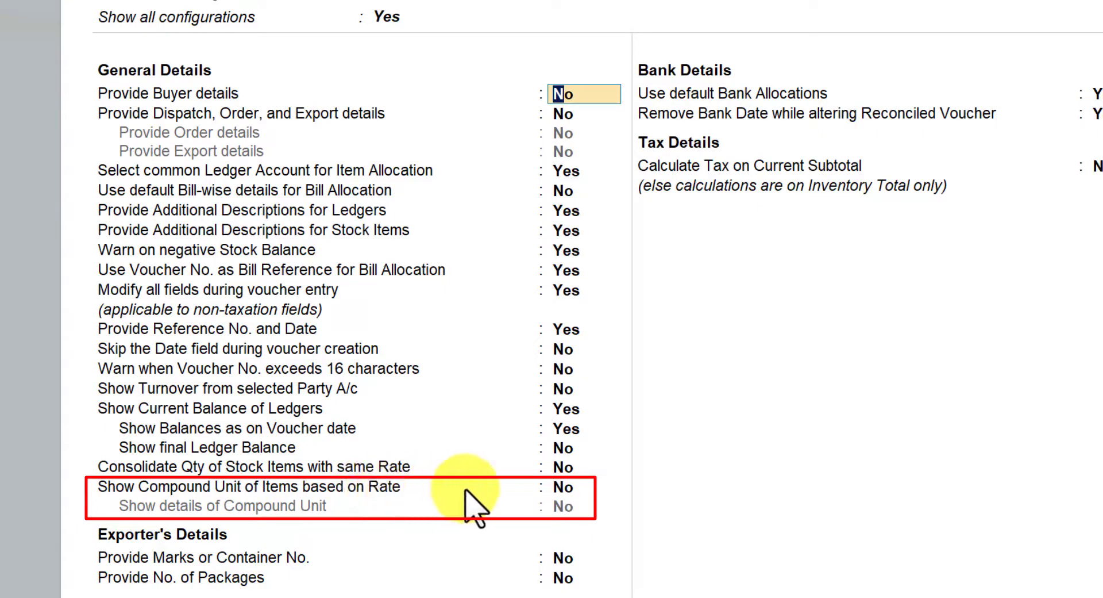
Step: Set Show Compound Unit of Items based on Rate to Yes and accept the configuration
left_click(558, 490)
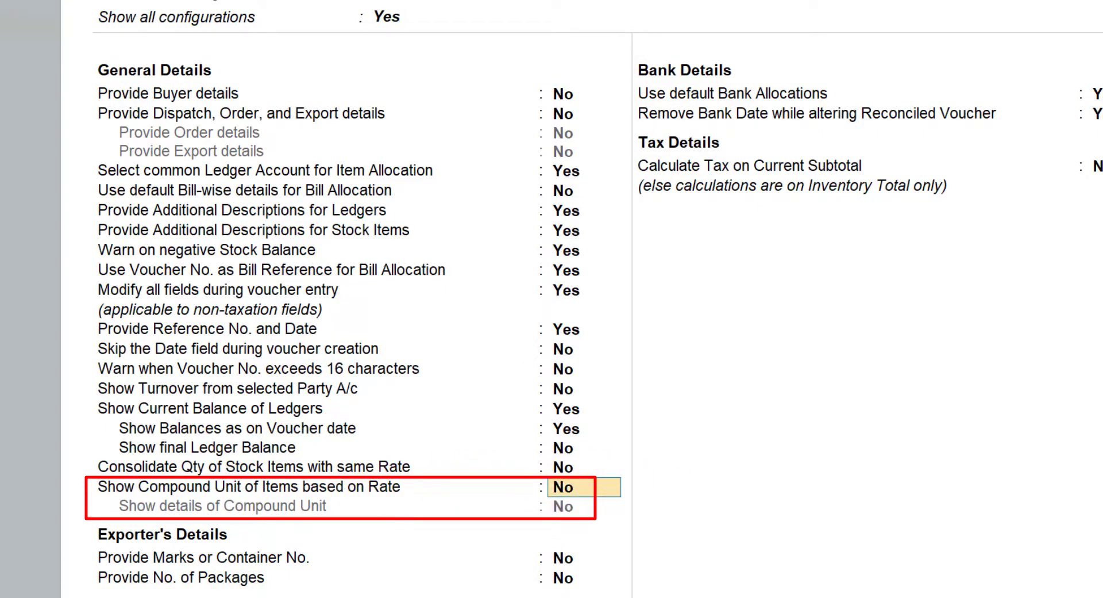
type("y")
key("Return")
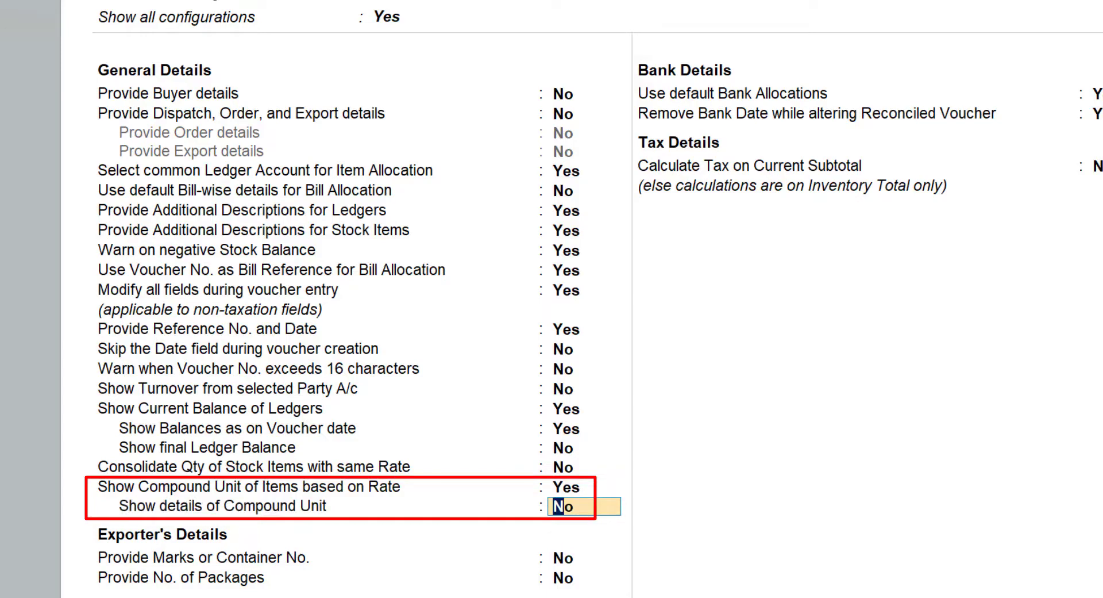
key("ctrl+a")
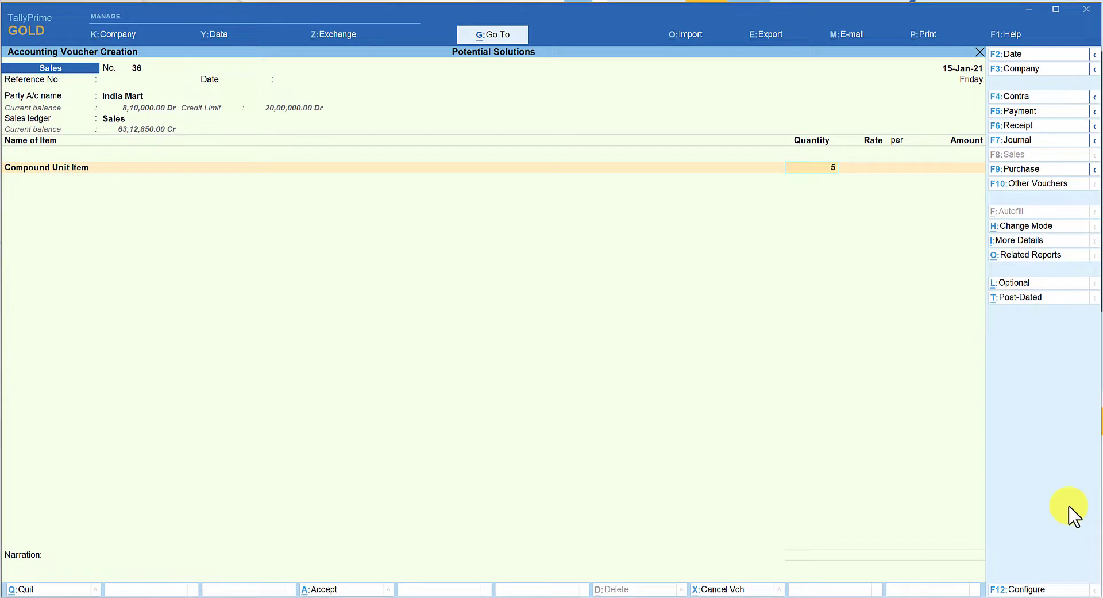
Step: Enter quantity 5 Nos at rate 50 per Nos and accept the 250.00 amount
type("5nos")
key("Return")
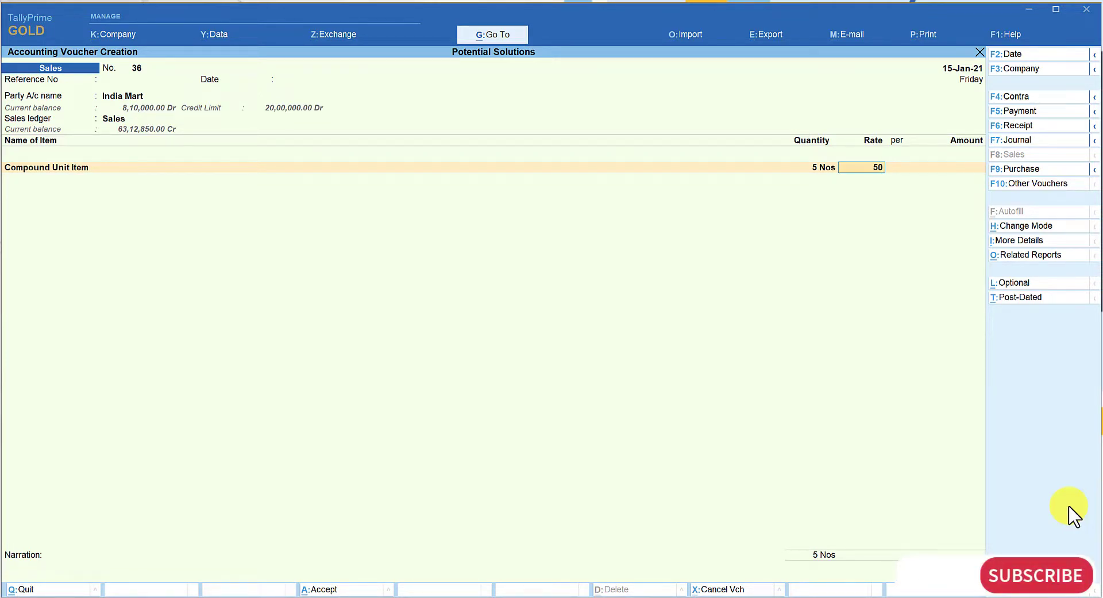
key("Return")
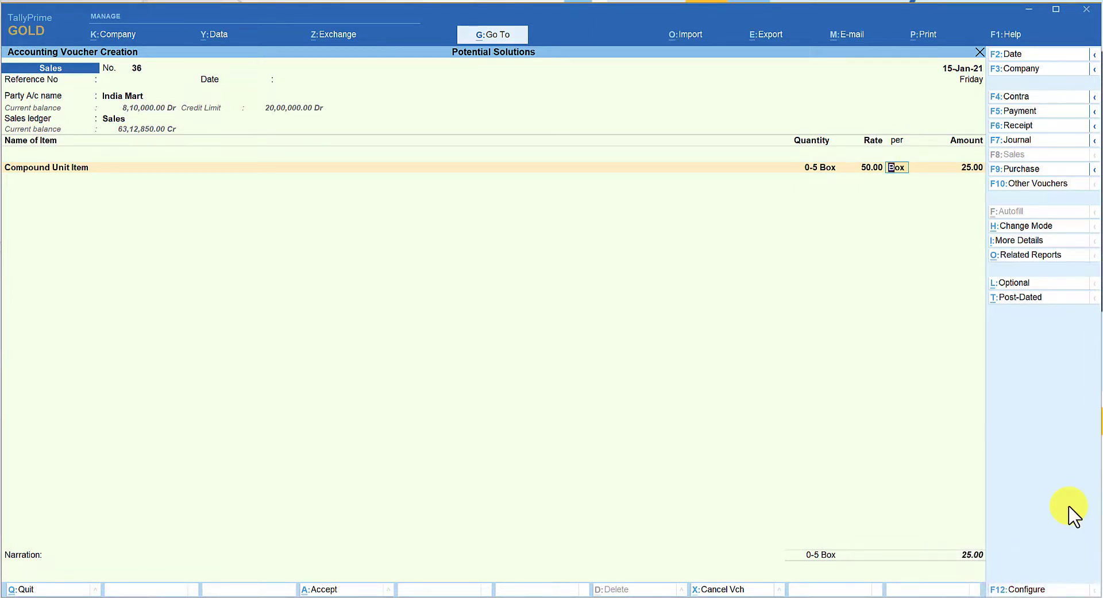
type("no")
key("Return")
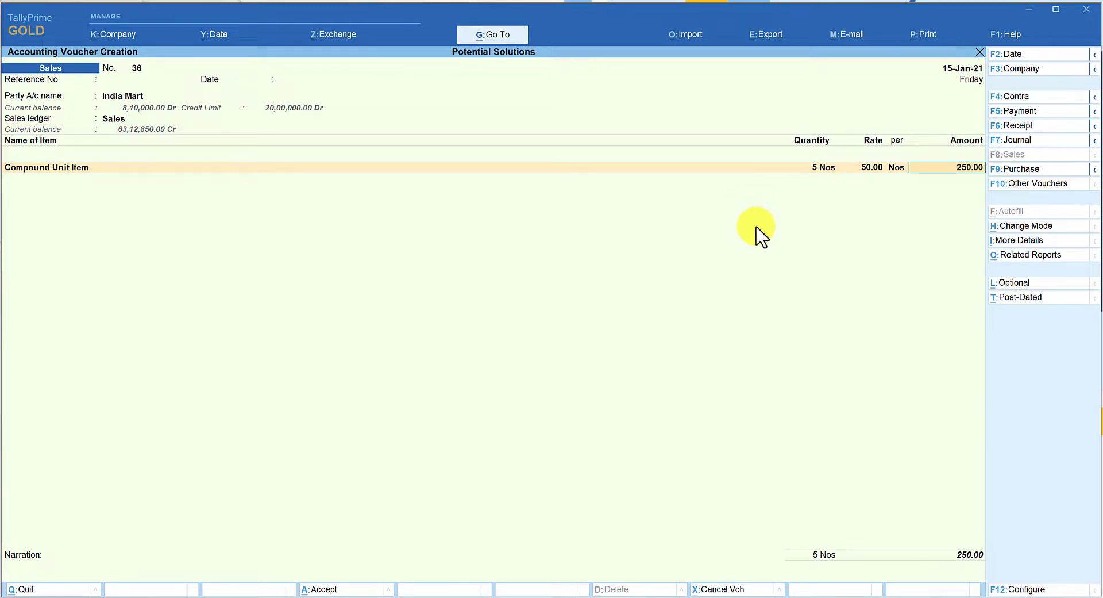
key("Return")
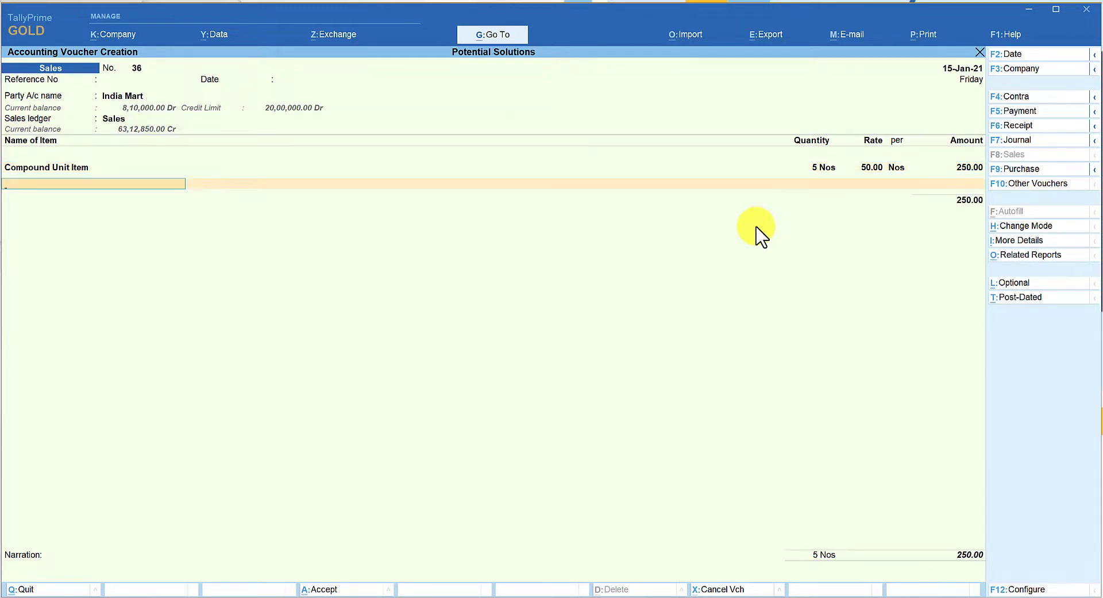
key("F12")
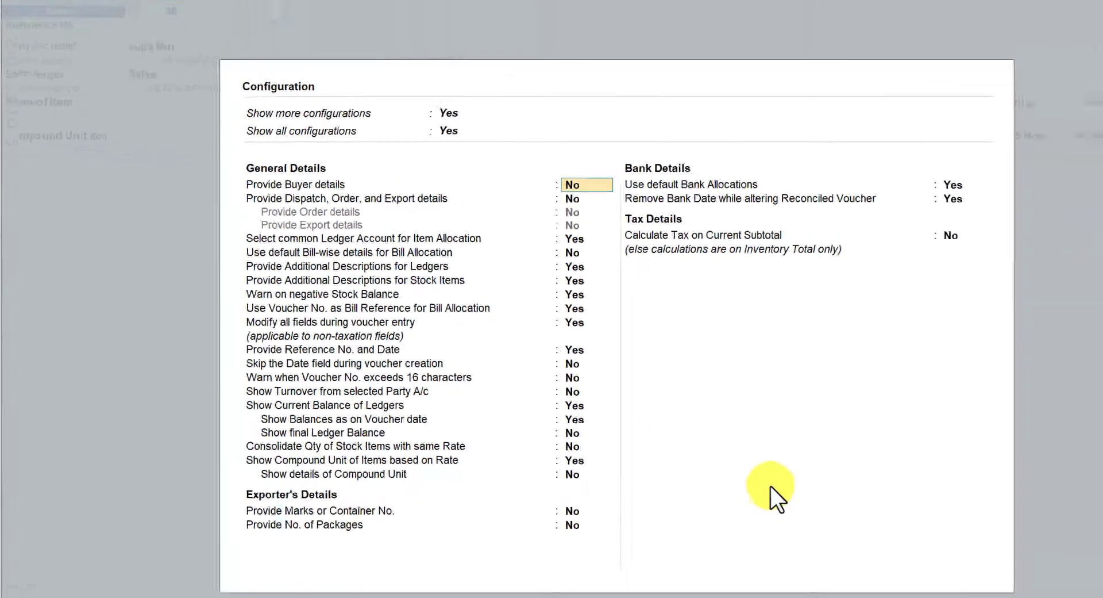
key("ctrl+a")
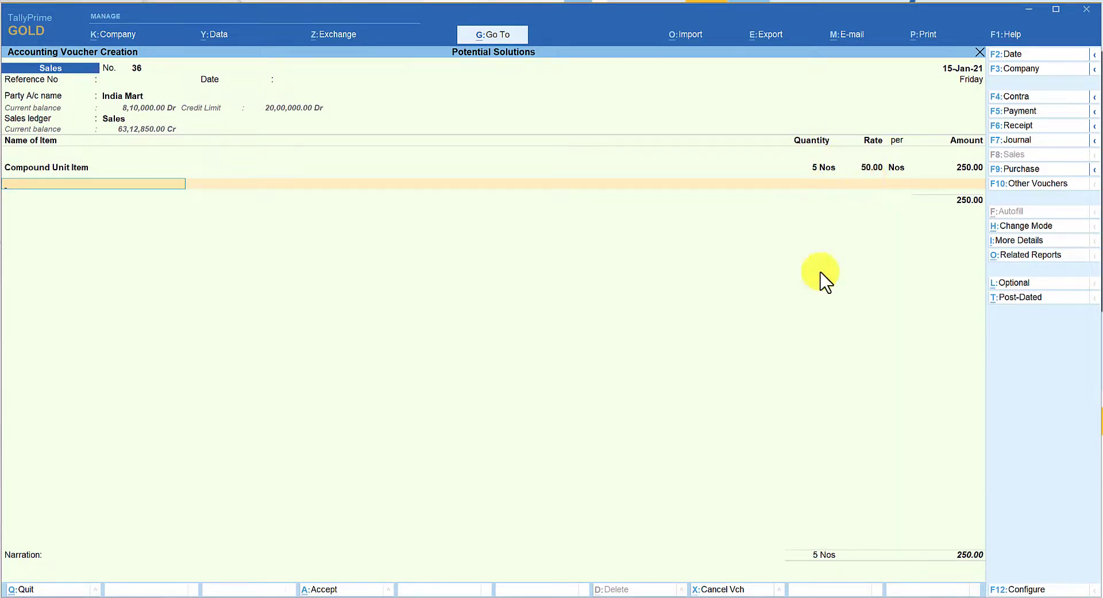
key("F12")
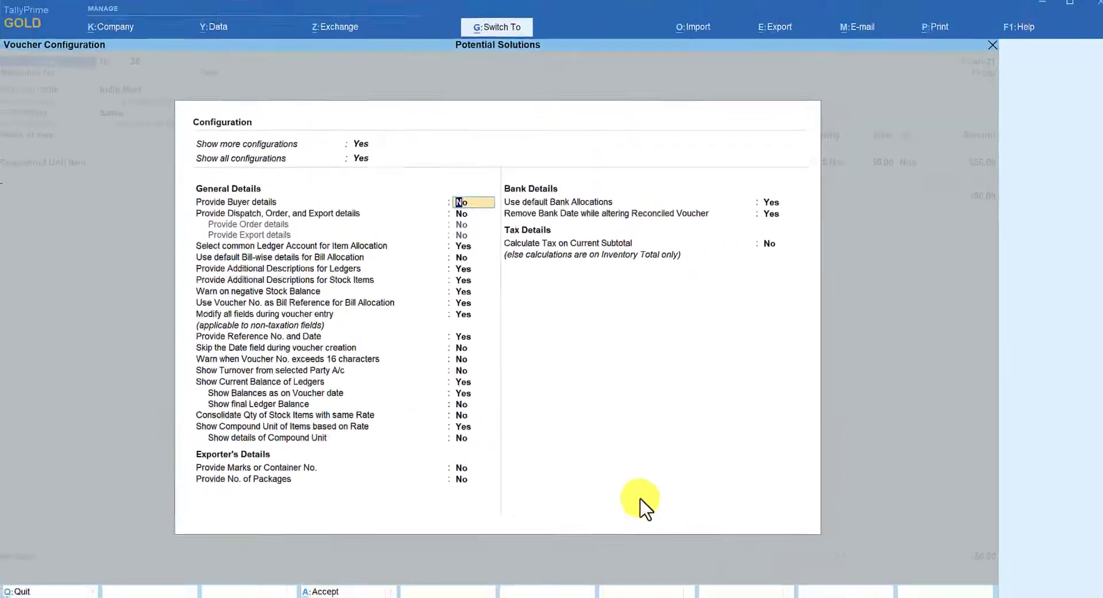
key("Escape")
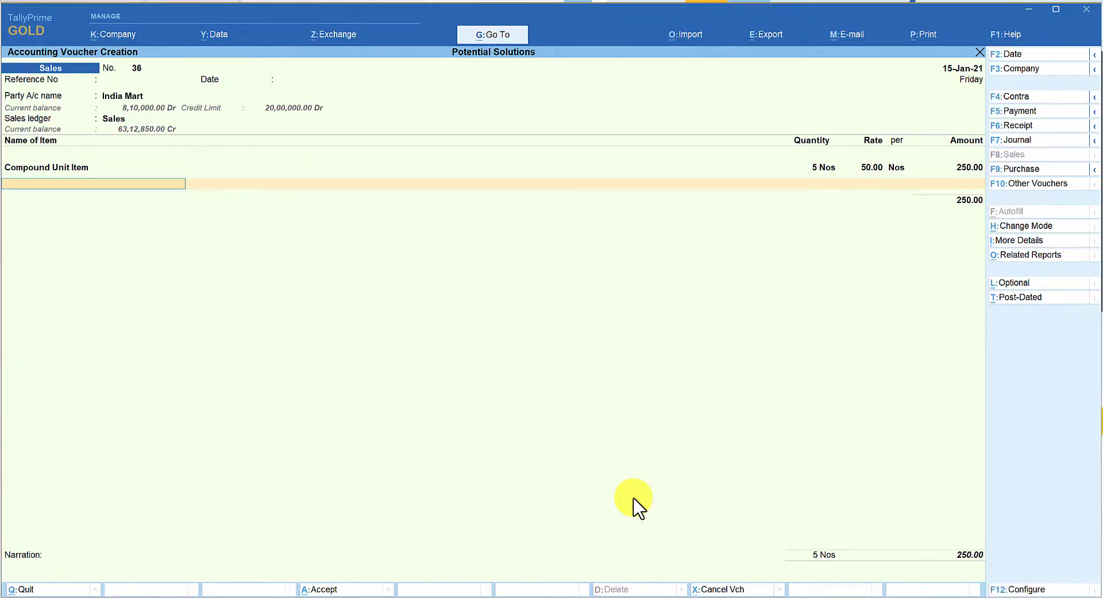
Step: Quit the current voucher, start a new Sales voucher, and select India Mart as party
key("y")
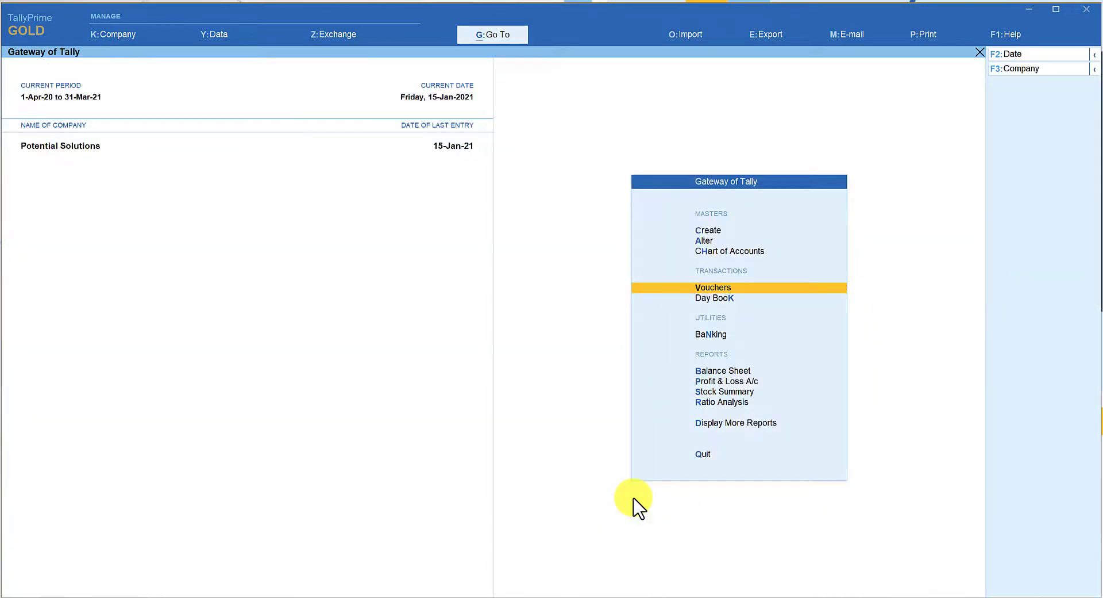
key("Return")
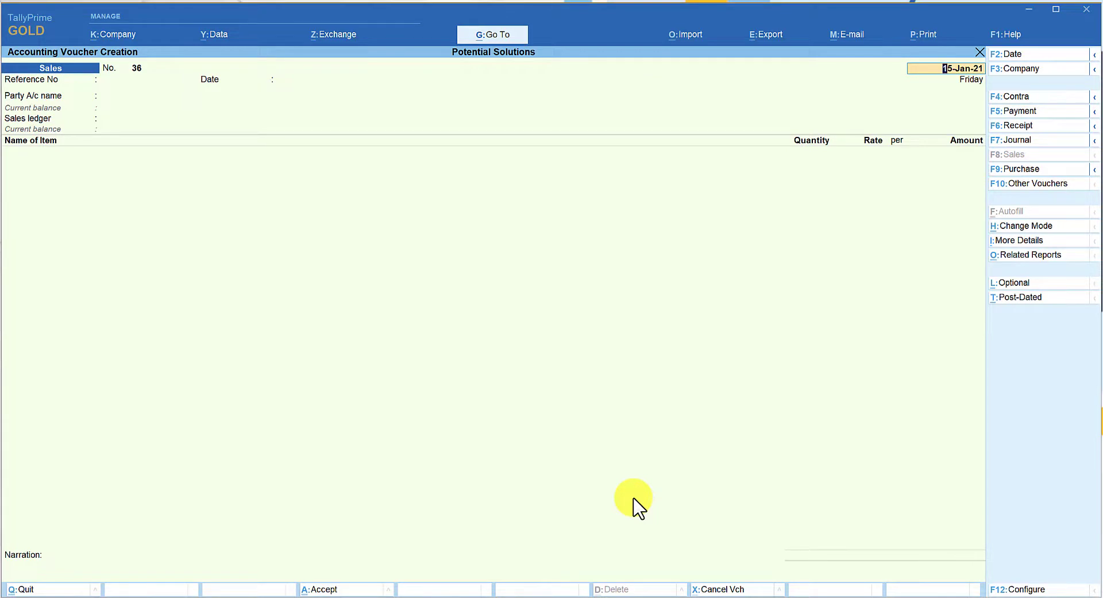
key("Return")
key("Return")
key("Return")
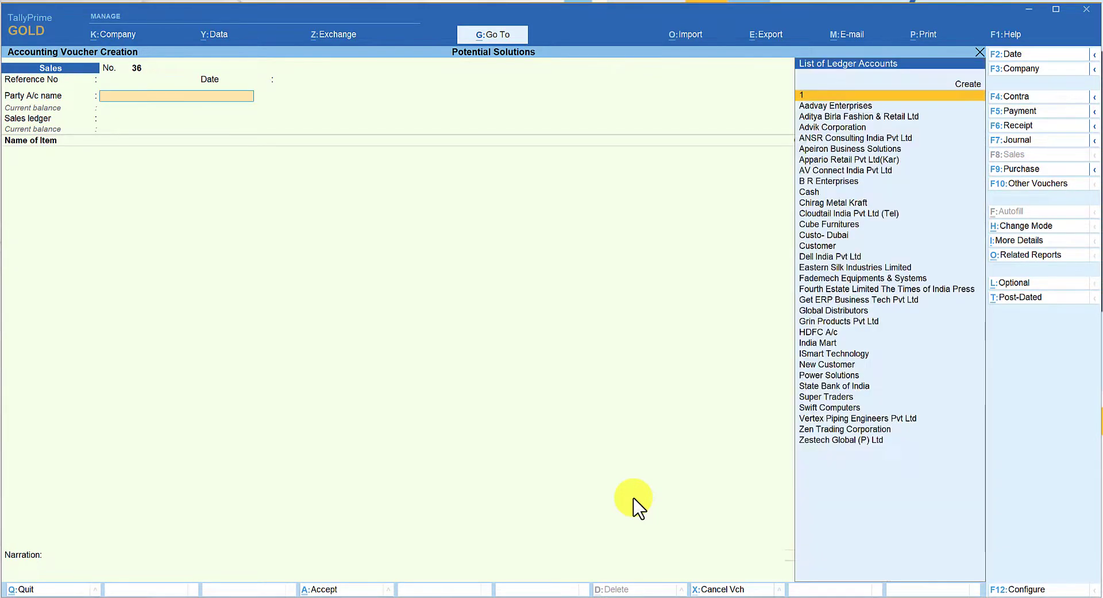
type("Ind")
key("Return")
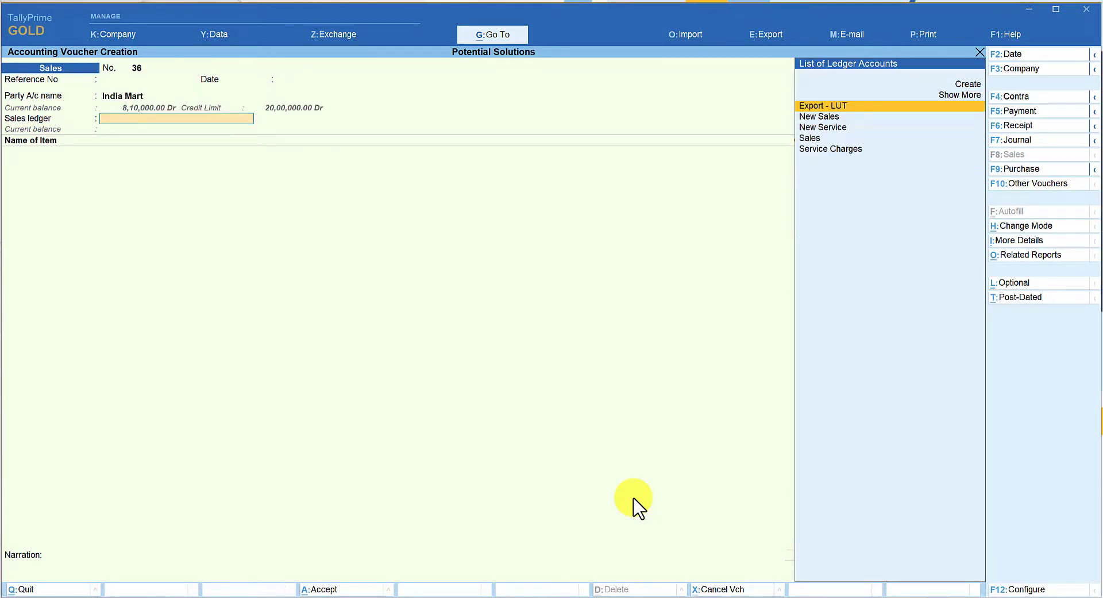
Step: Choose the Sales ledger and add Compound Unit Item with no description
key("Down")
key("Down")
key("Down")
key("Down")
key("Up")
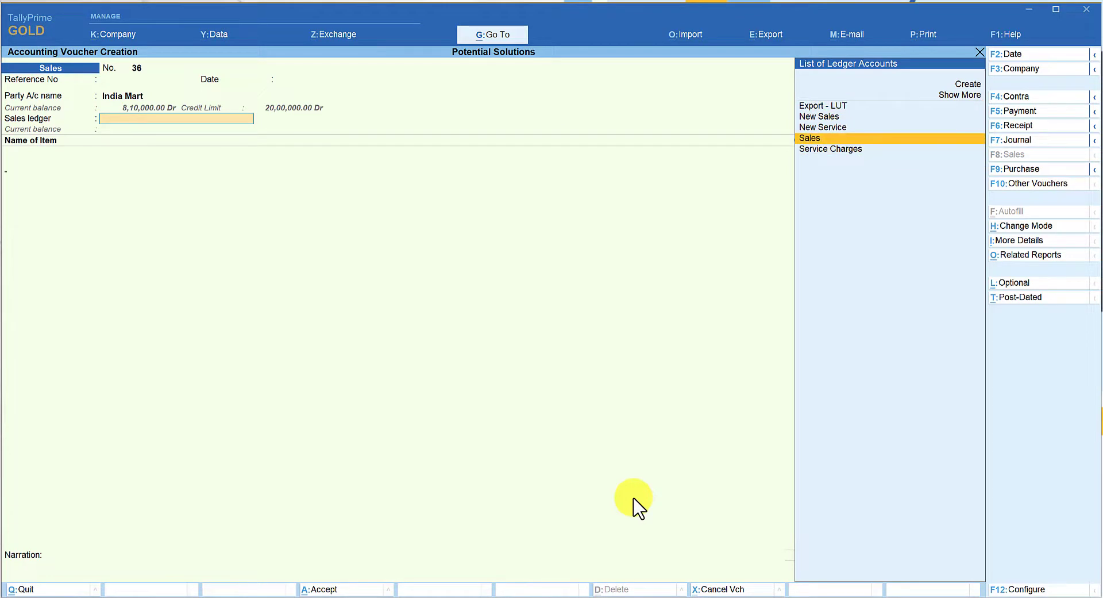
key("Return")
type("Com")
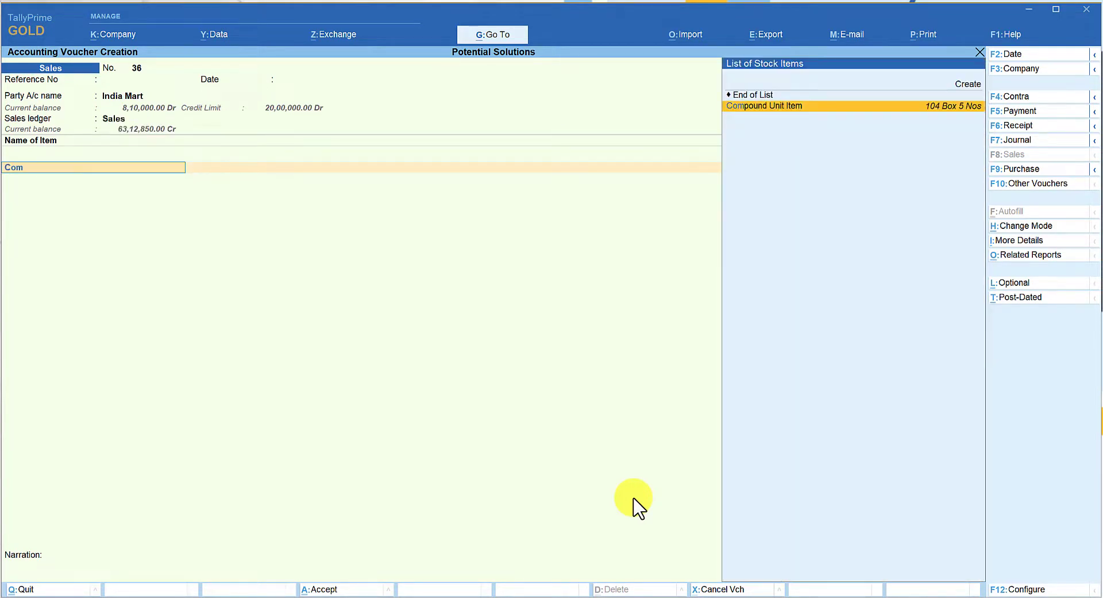
key("Return")
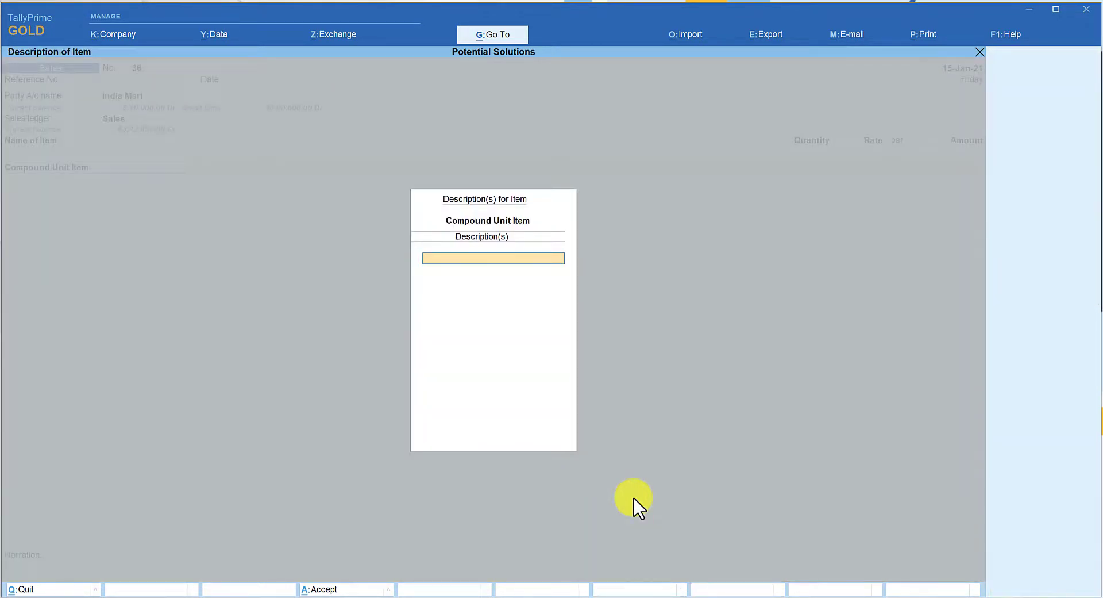
key("Return")
Step: Enter quantity 5.5box at rate 500 per Box, giving an amount of 2,750.00
type("5.5box")
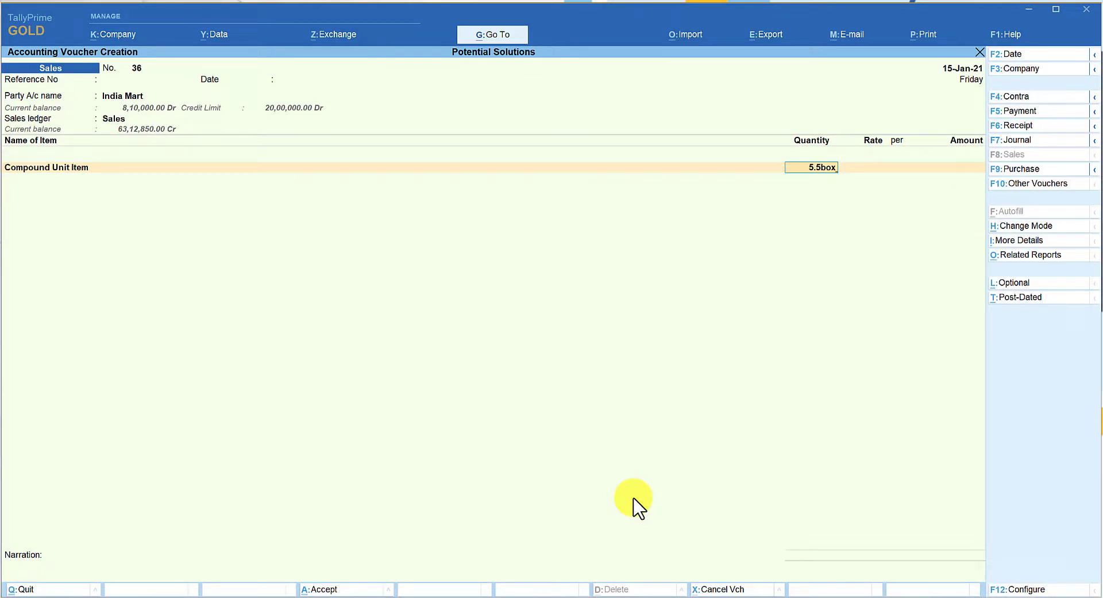
key("Return")
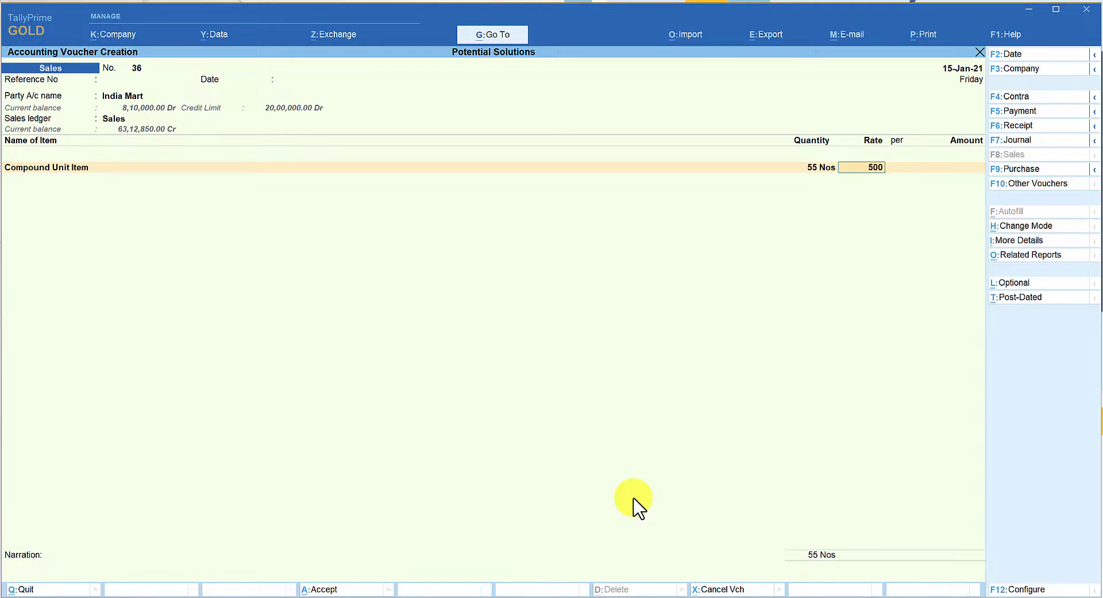
key("Return")
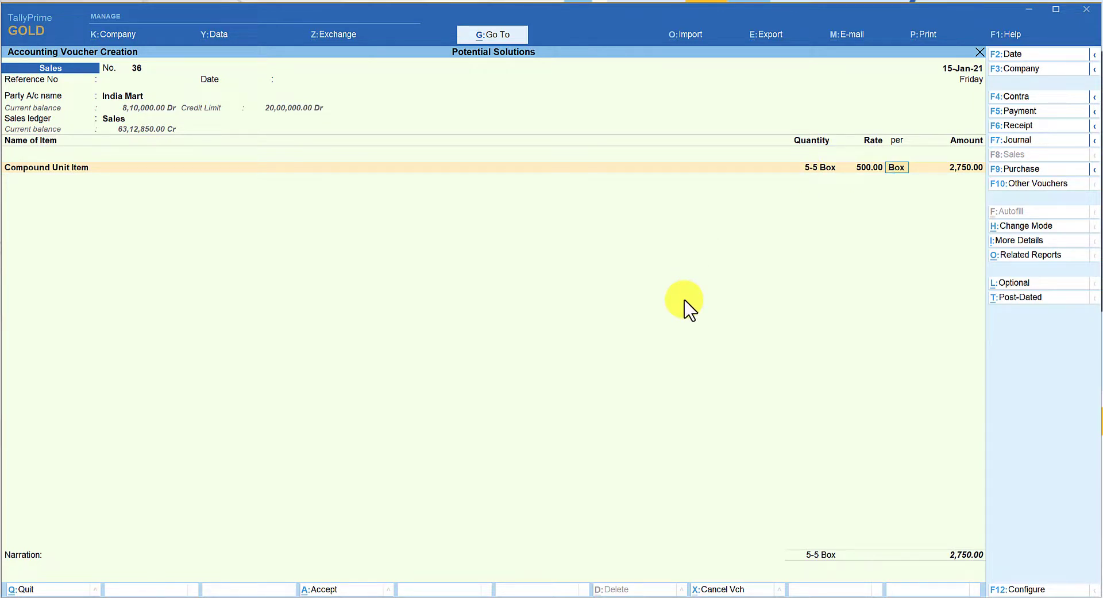
key("F12")
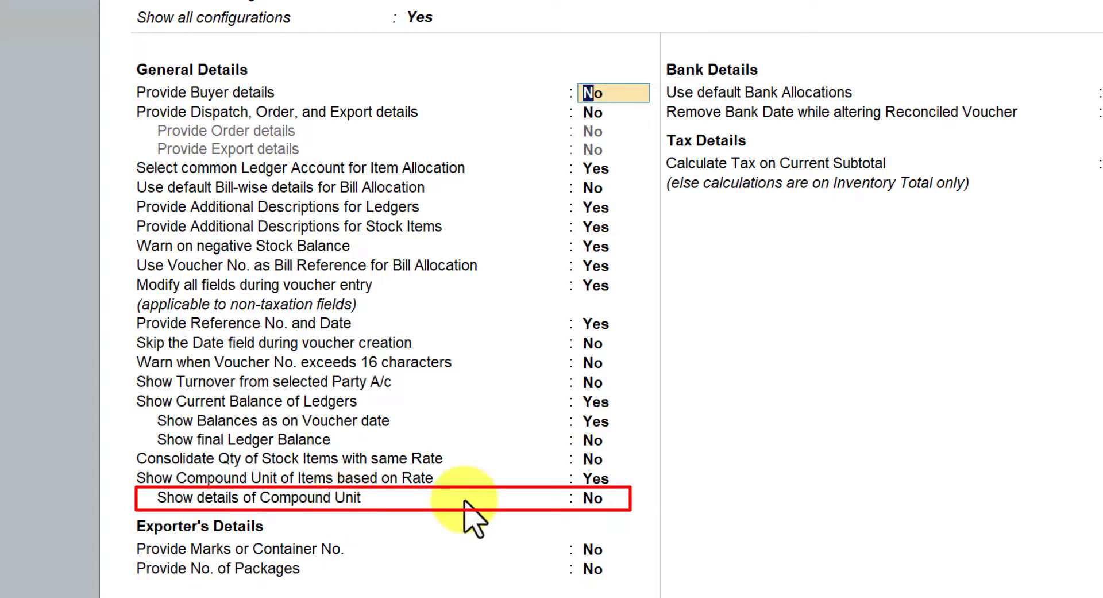
Step: Set 'Show details of Compound Unit' to Yes and accept, so quantity reads 5 Box 5 Nos
left_click(595, 497)
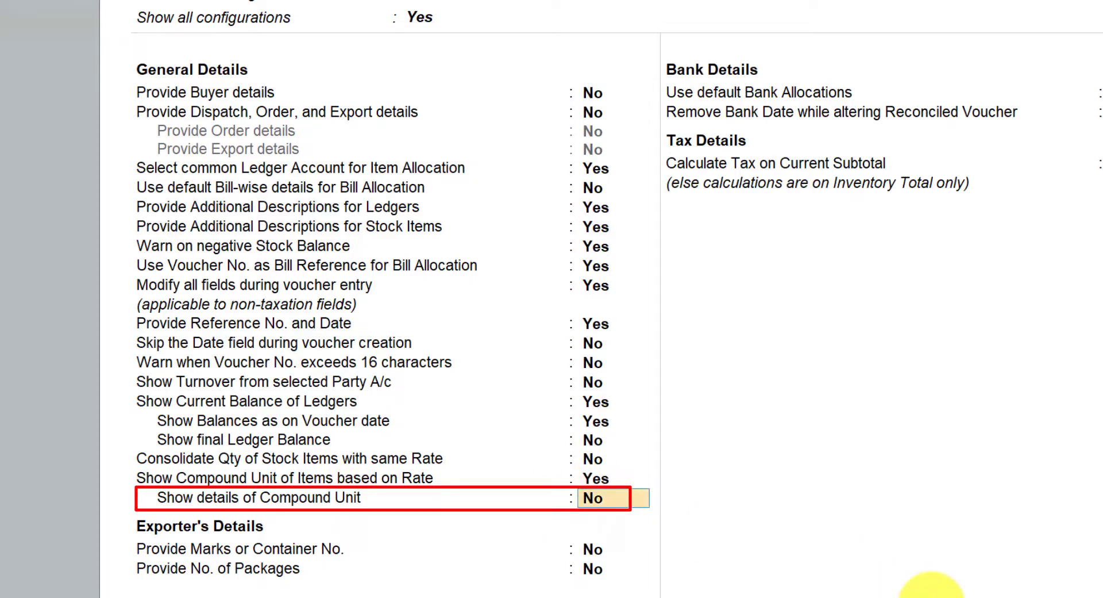
type("y")
key("Return")
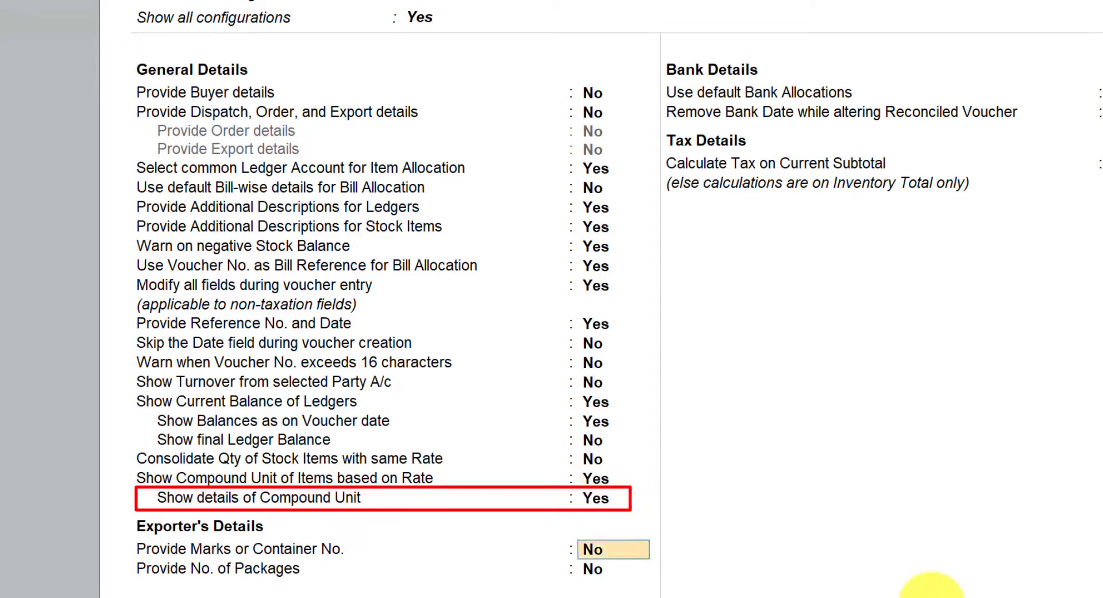
key("ctrl+a")
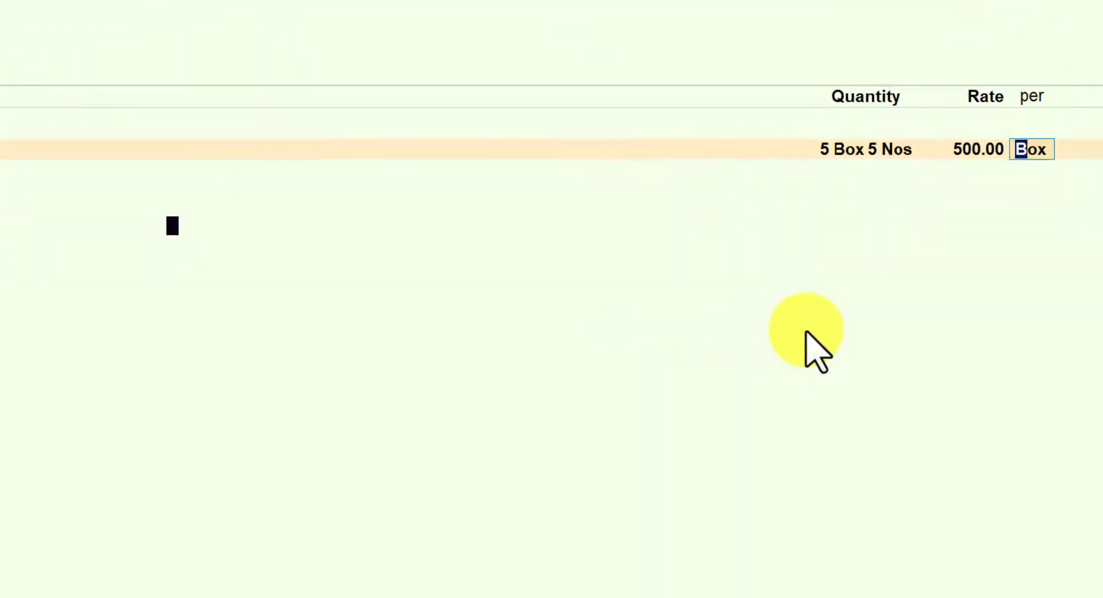
Step: Reopen the F12 voucher configuration to show 'Show details of Compound Unit' set to Yes
key("F12")
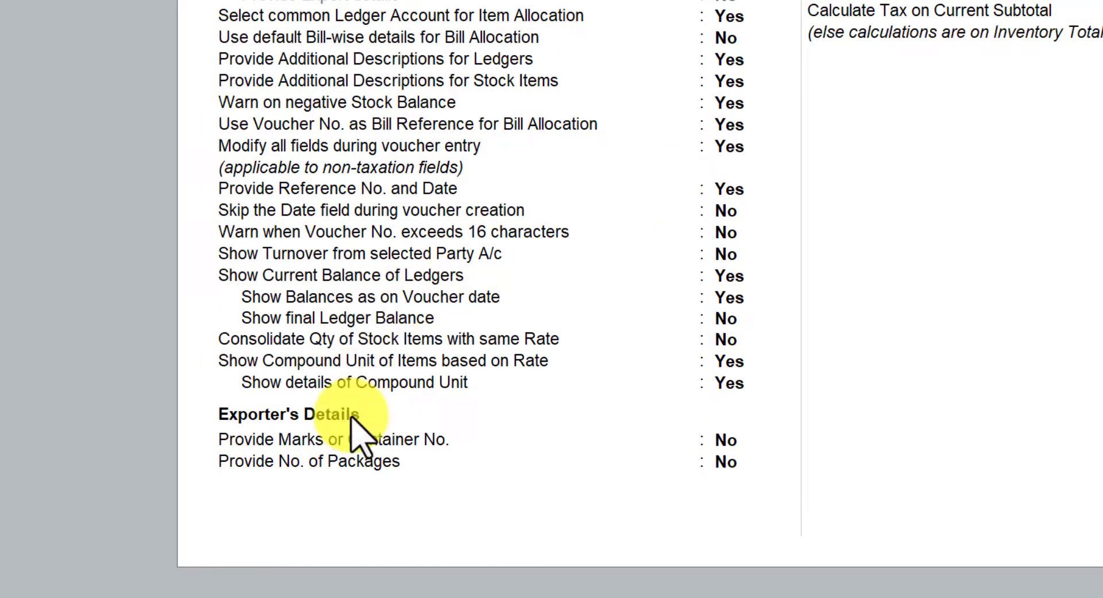